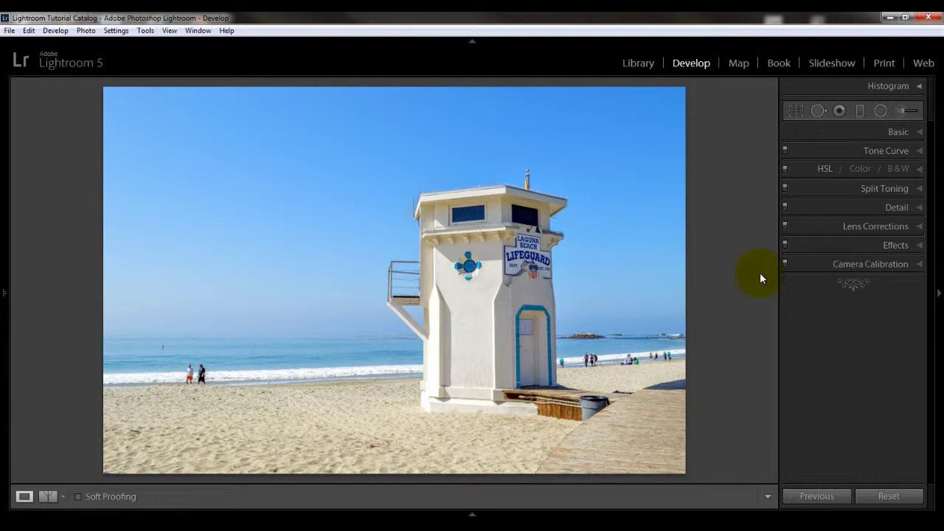
Step: Try manual lens vignetting at amounts of +43 and +100 in Lens Corrections, and reset the amount to 0
{"action": "left_click", "coordinate": [919, 228]}
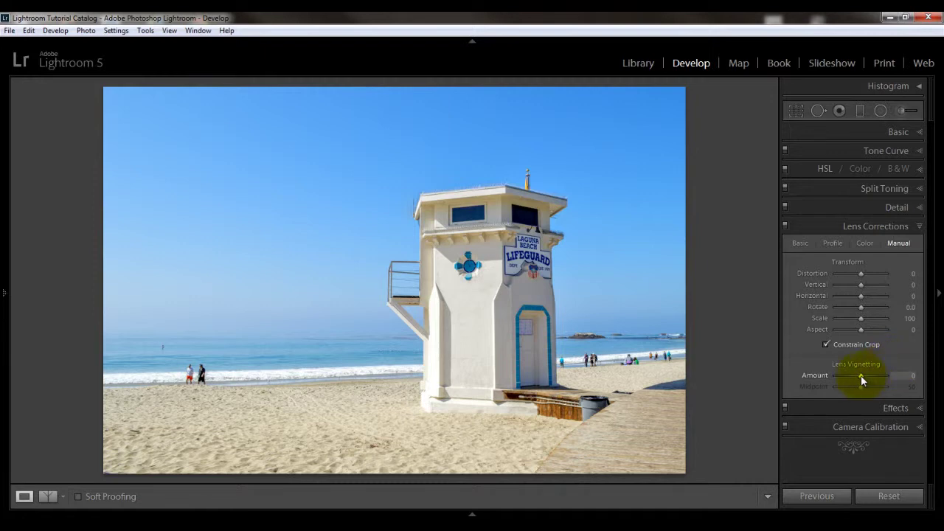
{"action": "mouse_move", "coordinate": [861, 376]}
{"action": "left_mouse_down"}
{"action": "mouse_move", "coordinate": [848, 374]}
{"action": "mouse_move", "coordinate": [871, 373]}
{"action": "left_mouse_up"}
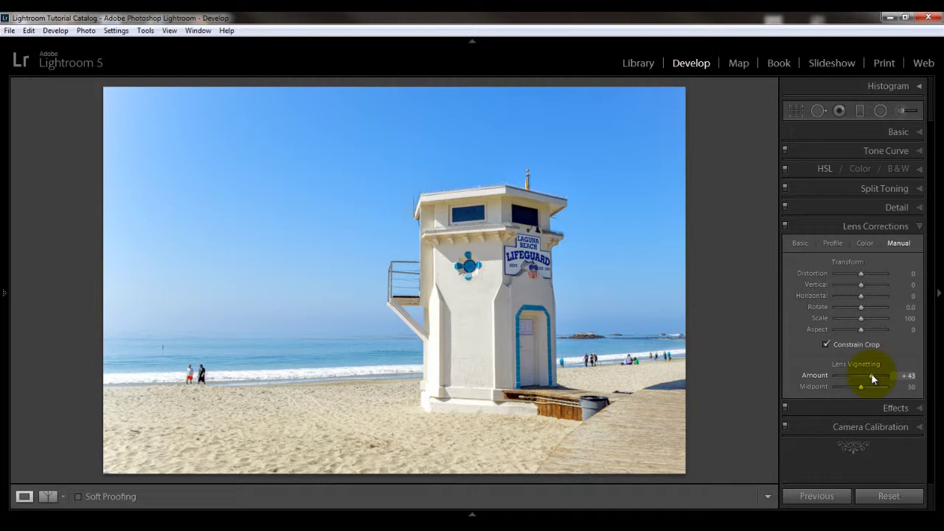
{"action": "left_click_drag", "start_coordinate": [870, 375], "coordinate": [885, 374]}
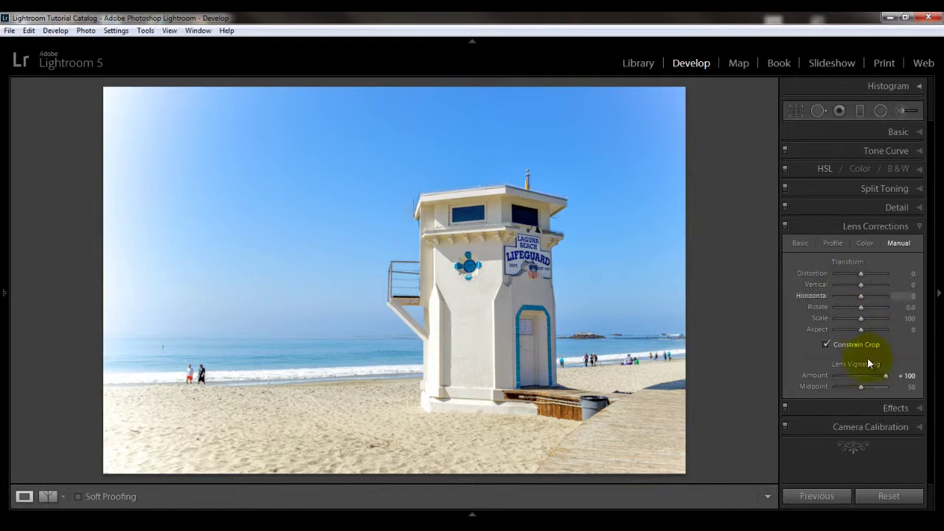
{"action": "double_click", "coordinate": [818, 376]}
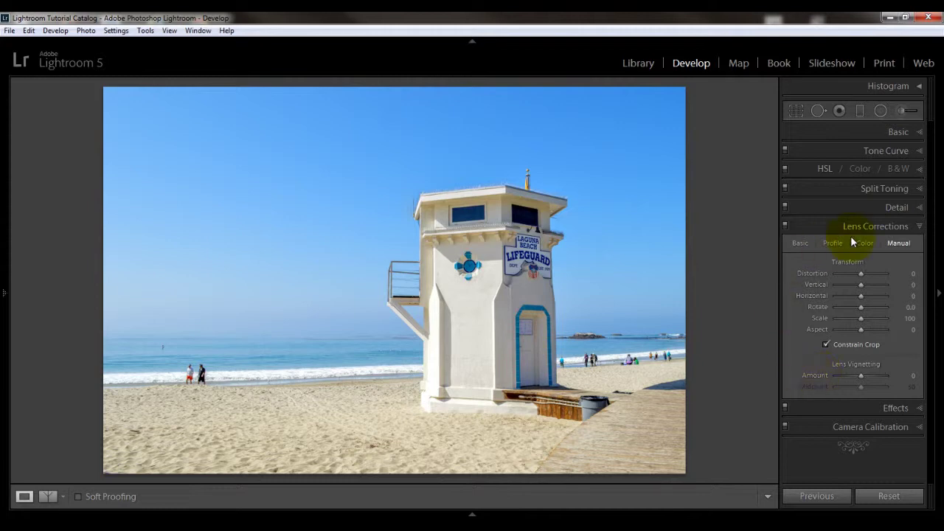
{"action": "left_click", "coordinate": [800, 243]}
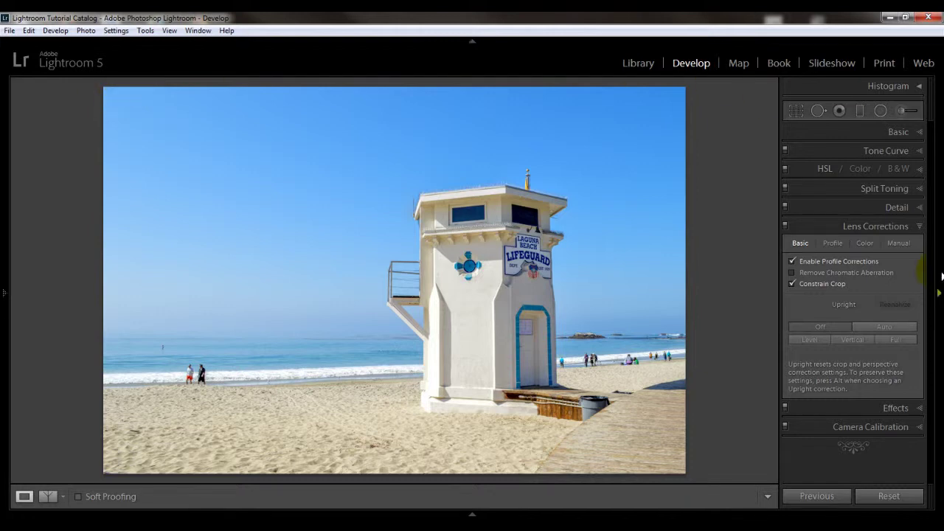
Step: Add a dark post-crop vignette in Effects with an amount of -21 and a midpoint of 0
{"action": "left_click", "coordinate": [920, 409]}
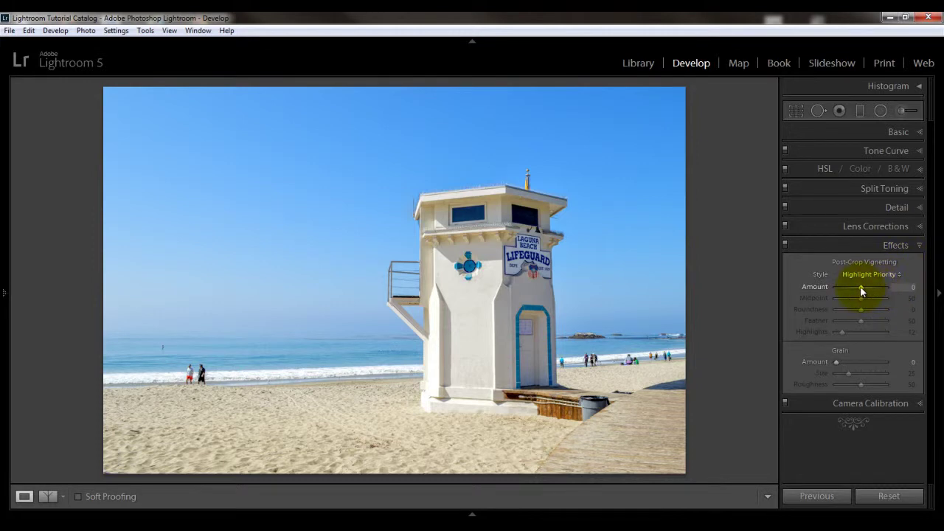
{"action": "left_click_drag", "start_coordinate": [860, 286], "coordinate": [857, 286]}
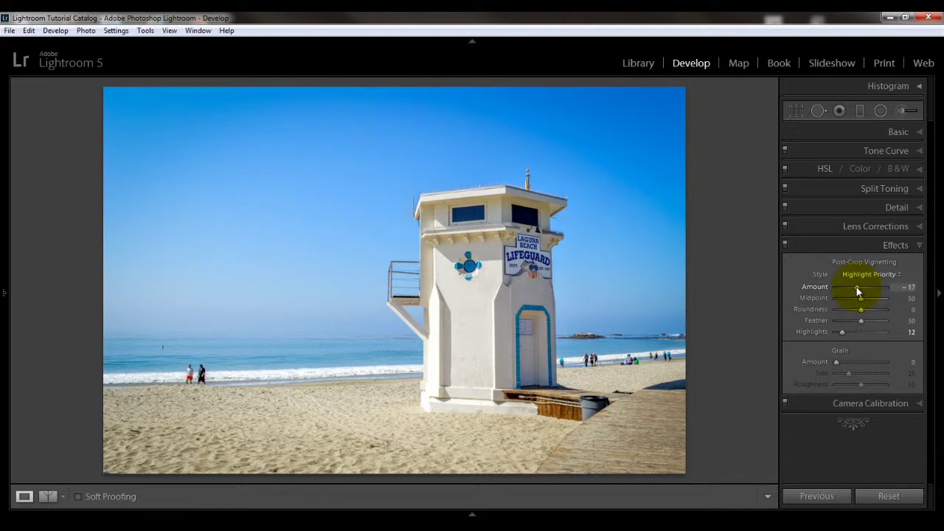
{"action": "left_click_drag", "start_coordinate": [856, 287], "coordinate": [855, 286]}
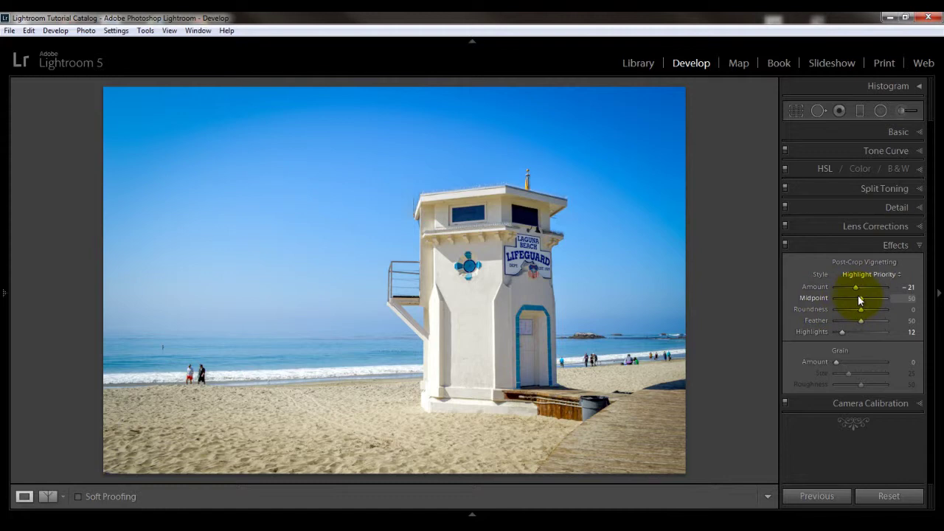
{"action": "left_click_drag", "start_coordinate": [861, 301], "coordinate": [844, 298]}
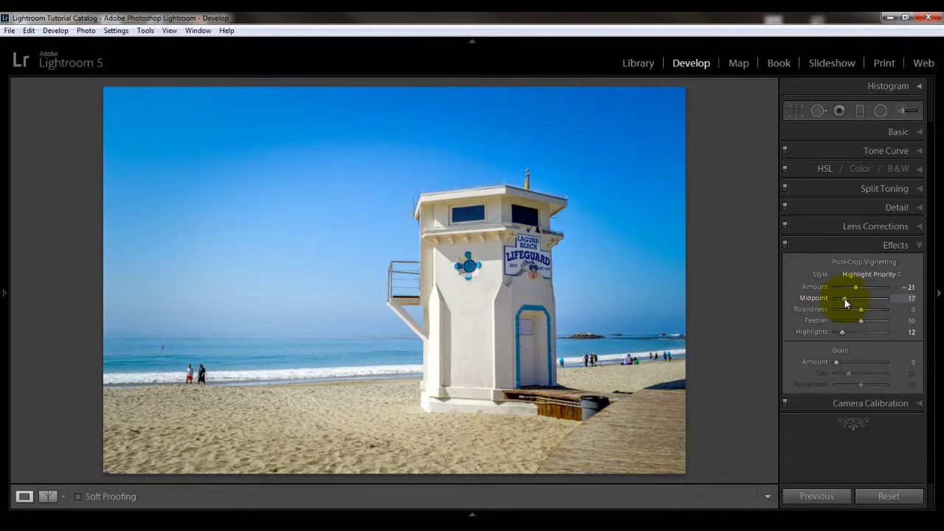
{"action": "left_click_drag", "start_coordinate": [838, 299], "coordinate": [835, 301]}
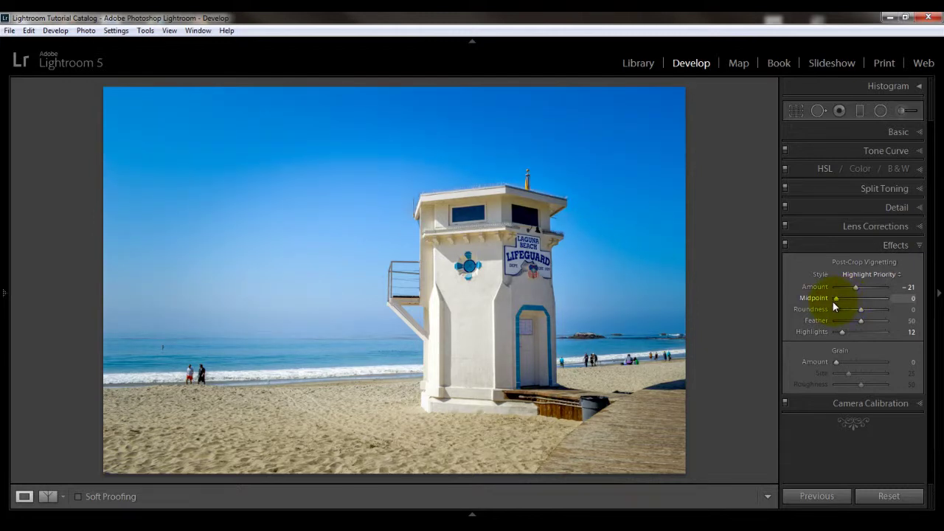
Step: Strengthen the post-crop vignette to an amount of -90, with midpoint 45 and roundness +83
{"action": "left_click_drag", "start_coordinate": [854, 285], "coordinate": [848, 287]}
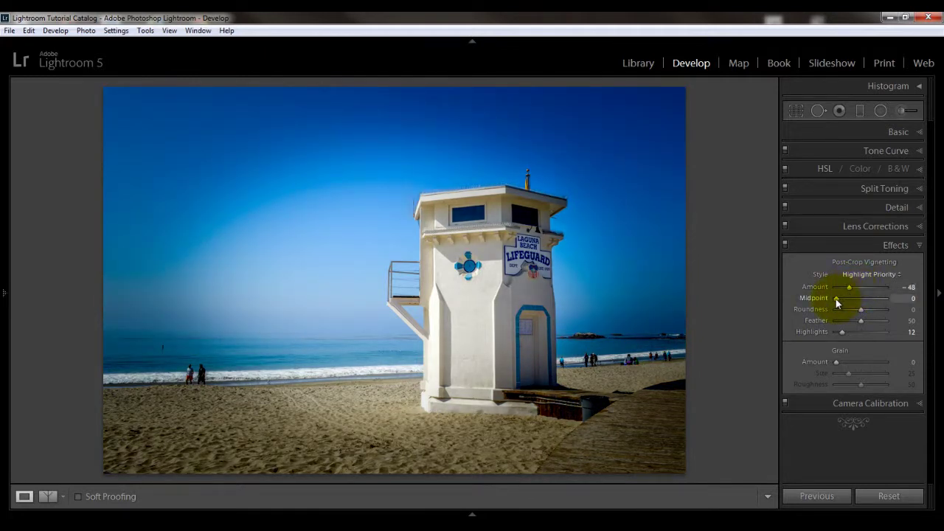
{"action": "left_click_drag", "start_coordinate": [836, 299], "coordinate": [857, 296]}
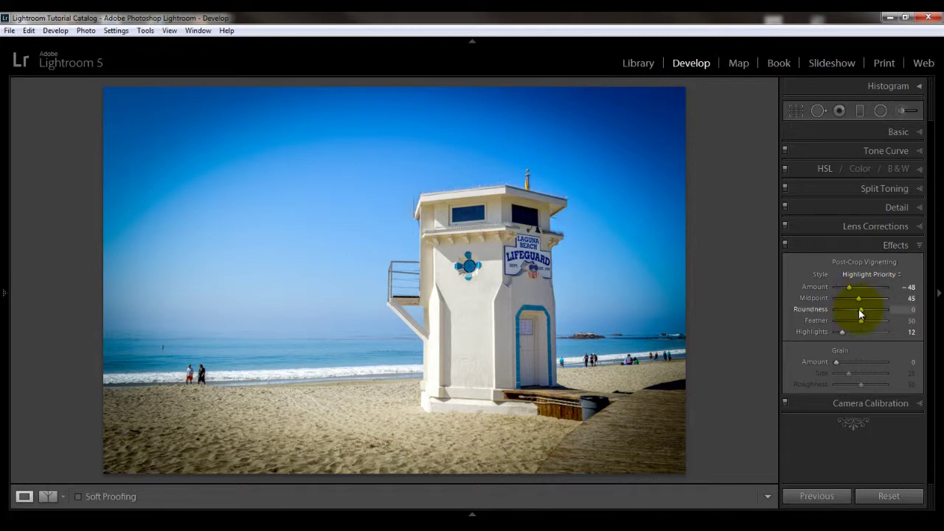
{"action": "left_click_drag", "start_coordinate": [858, 309], "coordinate": [838, 286]}
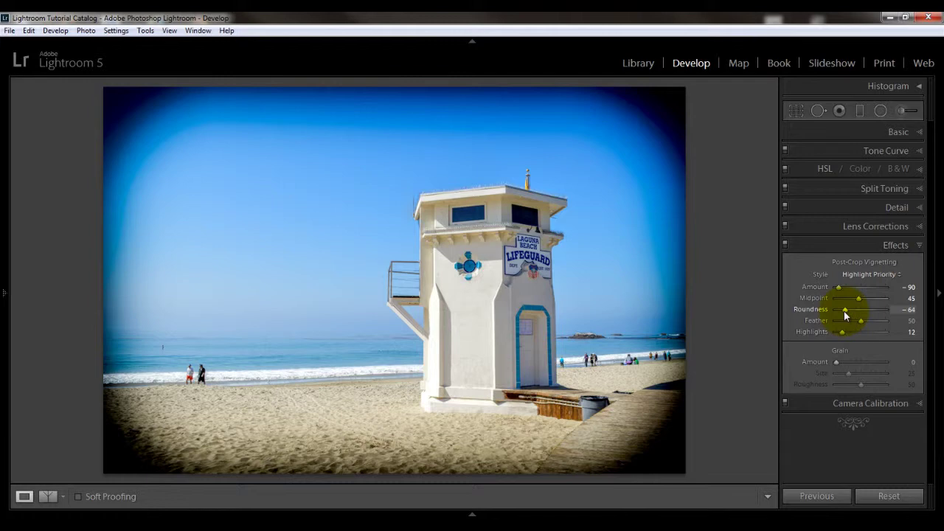
{"action": "left_click_drag", "start_coordinate": [844, 310], "coordinate": [882, 311]}
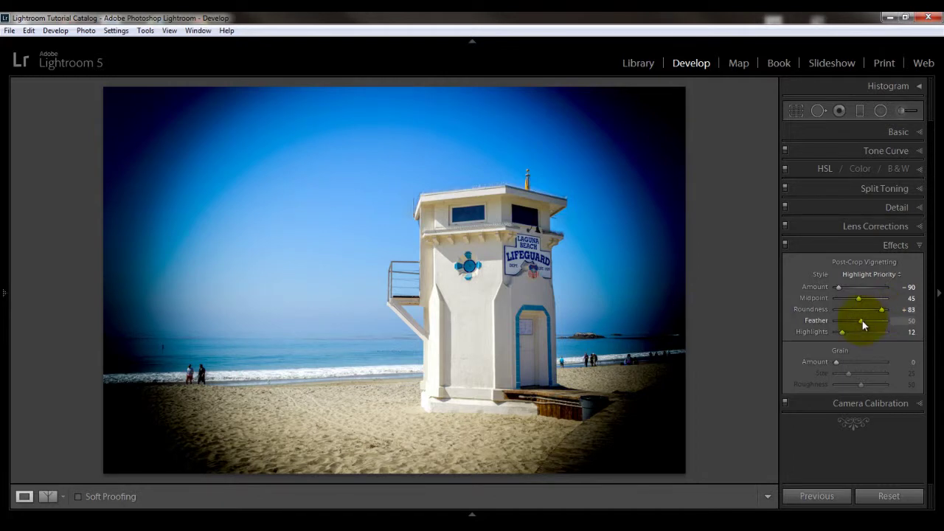
Step: Try the vignette's feather at 100, and give it a hard rounded-corner edge with feather 0 and roundness -100
{"action": "left_click_drag", "start_coordinate": [864, 325], "coordinate": [888, 326]}
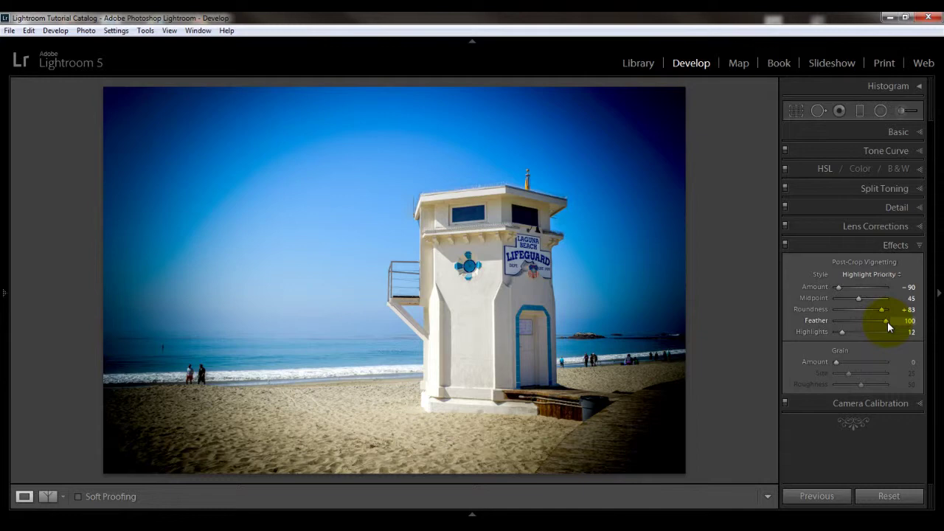
{"action": "left_click_drag", "start_coordinate": [888, 321], "coordinate": [836, 322]}
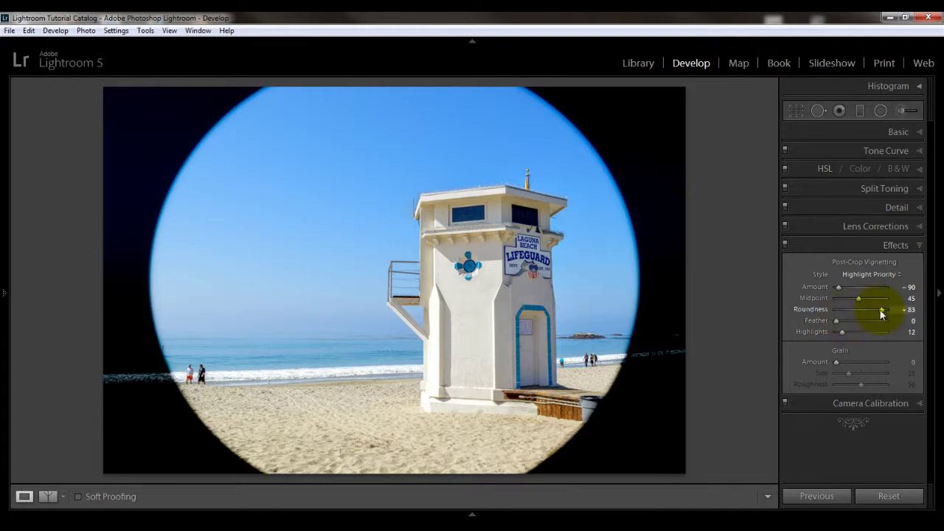
{"action": "left_click_drag", "start_coordinate": [880, 310], "coordinate": [830, 308]}
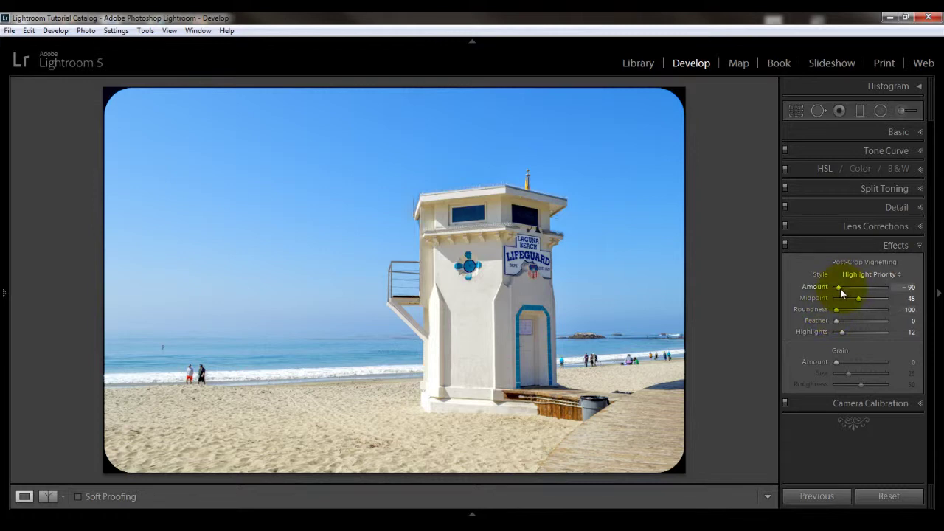
Step: Turn the vignette into a white rounded-corner border with an amount of +100 and a midpoint of 26
{"action": "left_click_drag", "start_coordinate": [839, 287], "coordinate": [836, 288]}
{"action": "left_click_drag", "start_coordinate": [834, 289], "coordinate": [890, 288]}
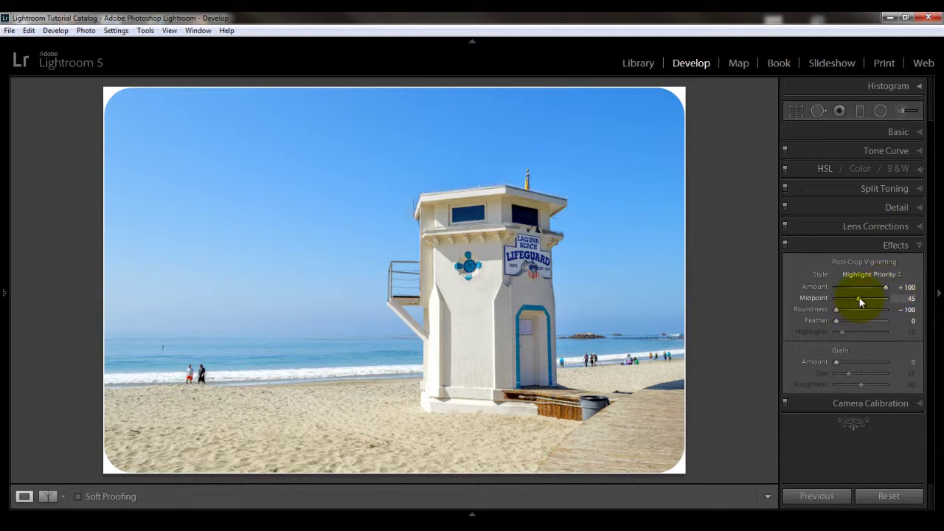
{"action": "left_click_drag", "start_coordinate": [860, 302], "coordinate": [850, 302]}
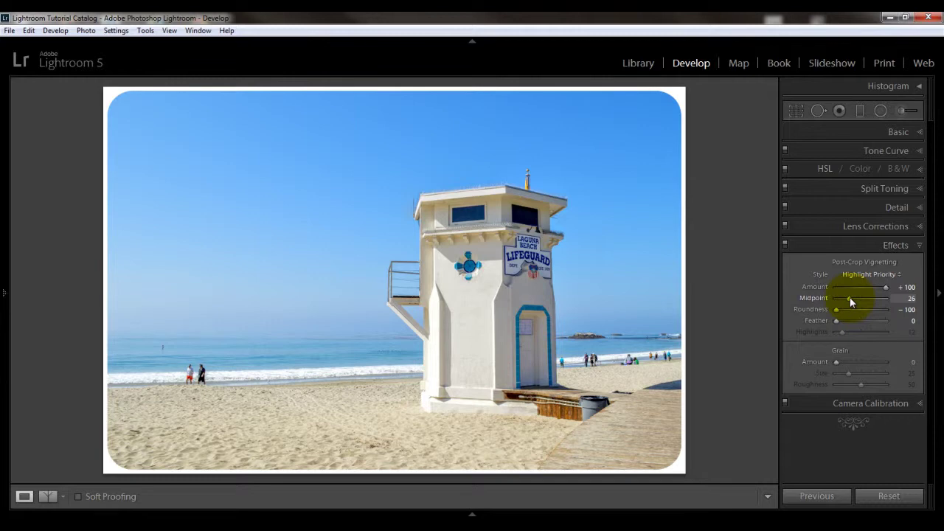
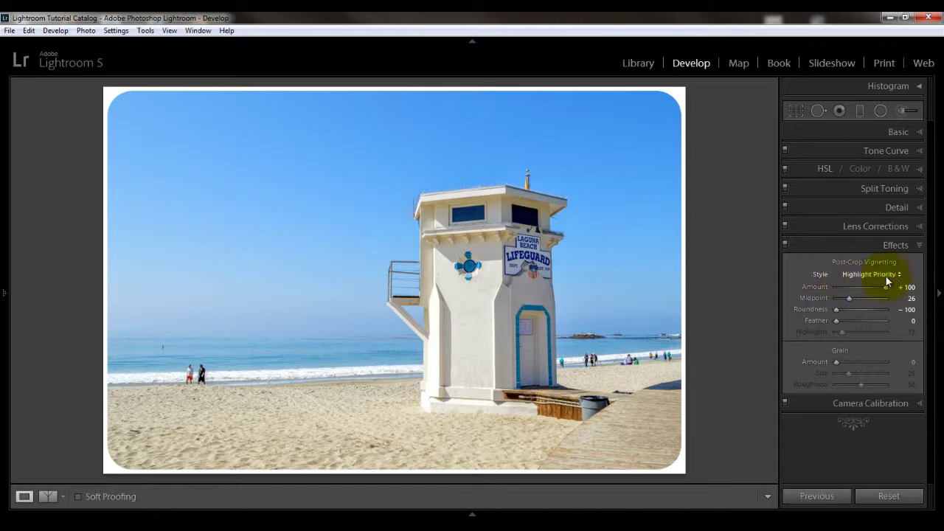
Step: Switch the vignette style to Color Priority and reset its feather, roundness, midpoint and amount to their defaults
{"action": "left_click", "coordinate": [899, 275]}
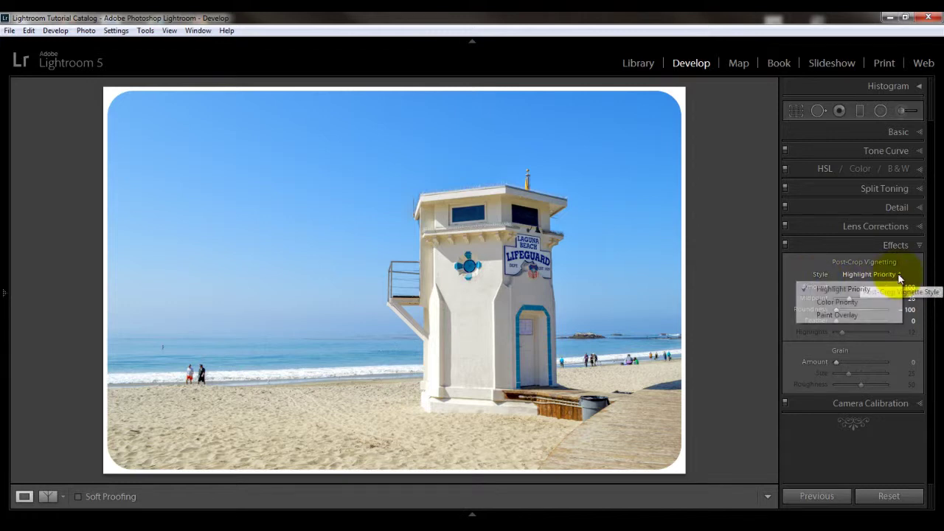
{"action": "left_click", "coordinate": [841, 303]}
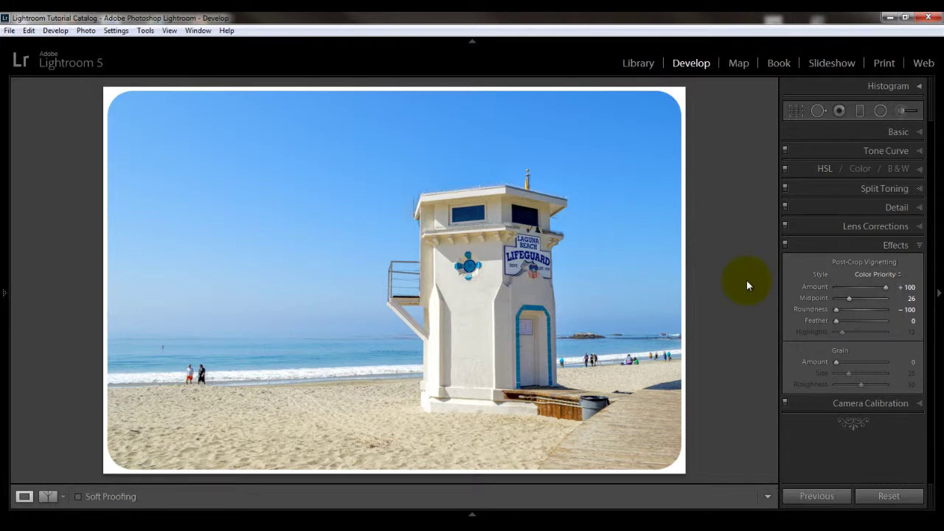
{"action": "double_click", "coordinate": [818, 318]}
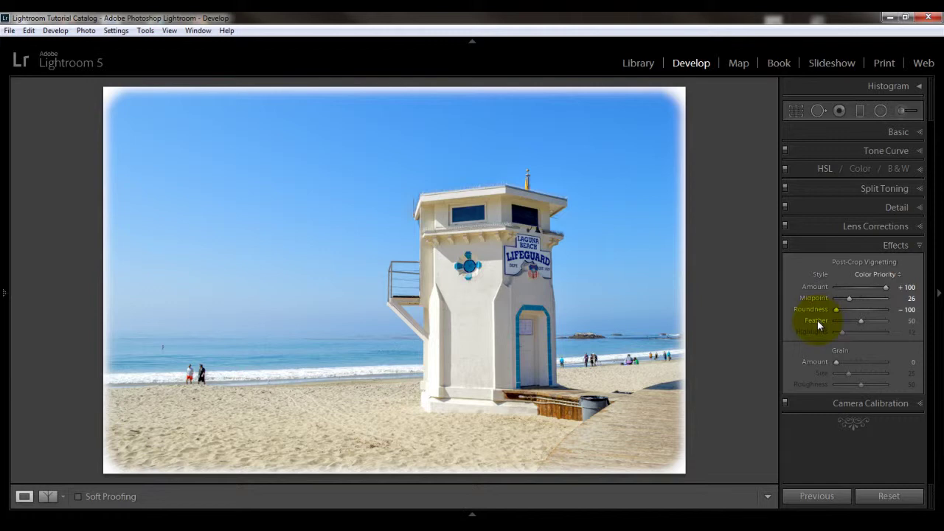
{"action": "double_click", "coordinate": [815, 309]}
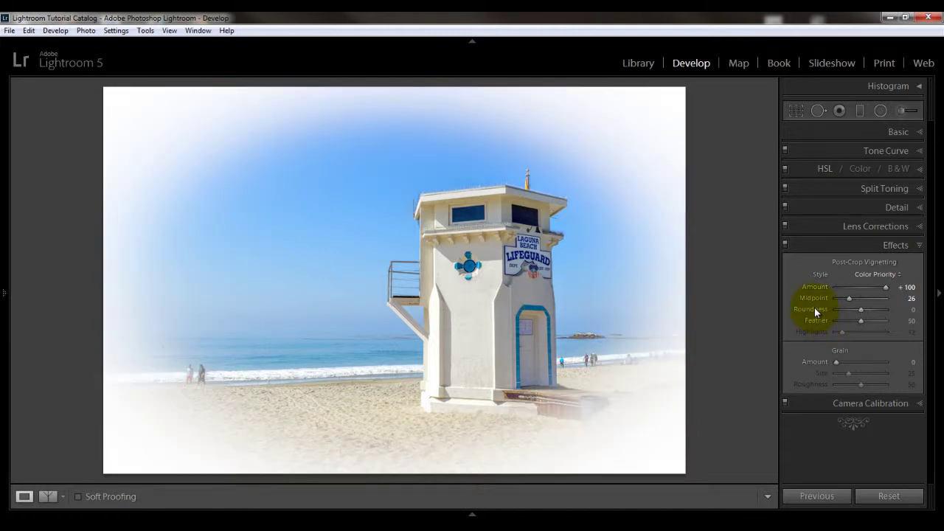
{"action": "double_click", "coordinate": [814, 298]}
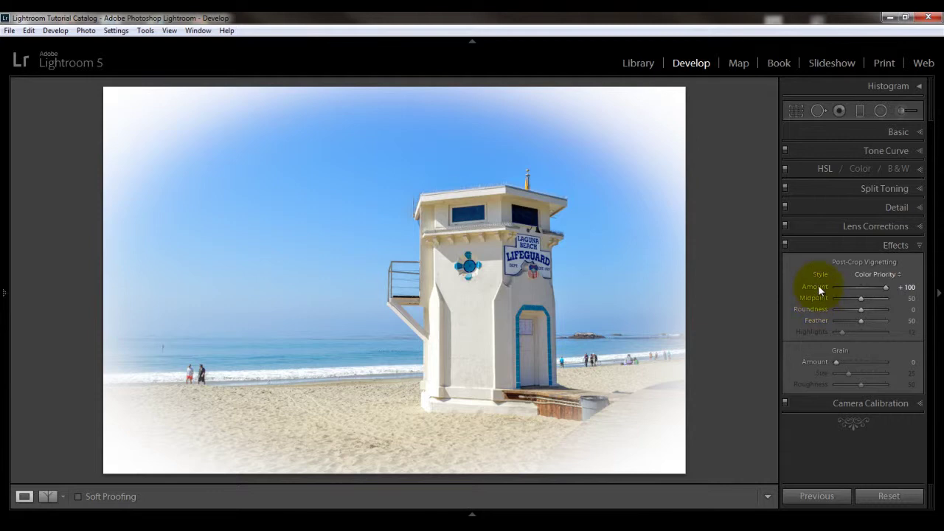
{"action": "double_click", "coordinate": [815, 287]}
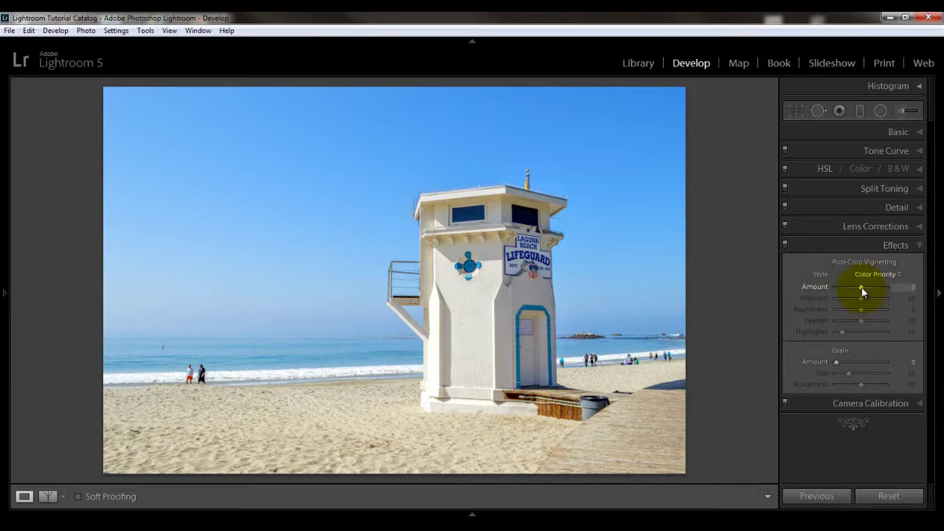
Step: Try the Color Priority vignette at an amount of -19 and the Paint Overlay style at an amount of +31
{"action": "left_click_drag", "start_coordinate": [858, 287], "coordinate": [856, 287]}
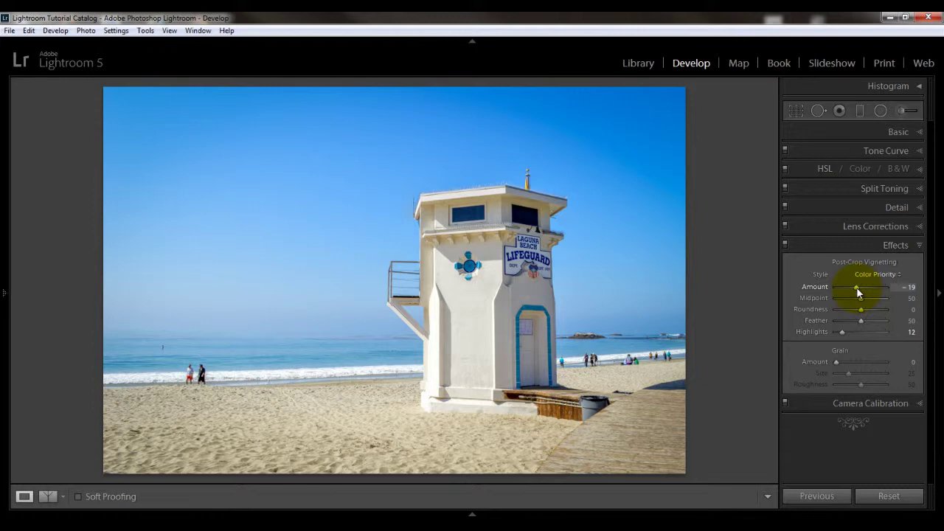
{"action": "left_click", "coordinate": [900, 274]}
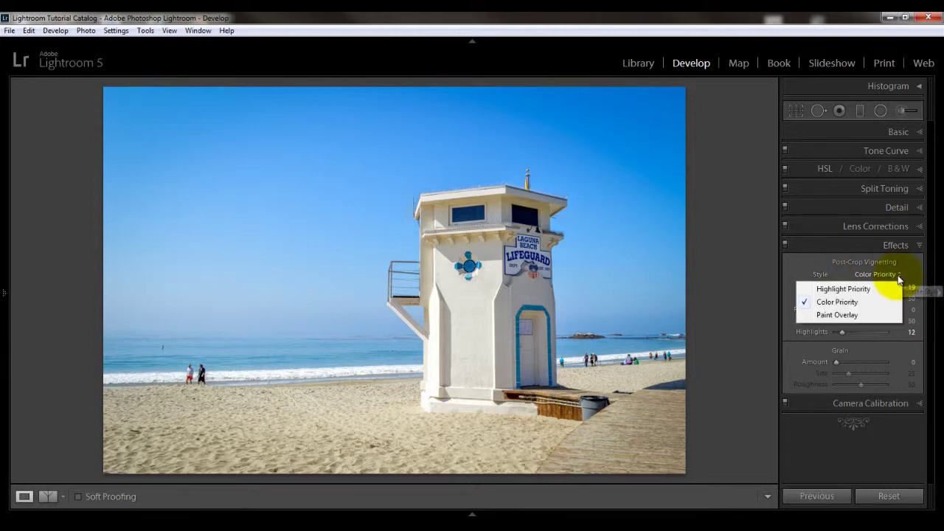
{"action": "left_click", "coordinate": [841, 315]}
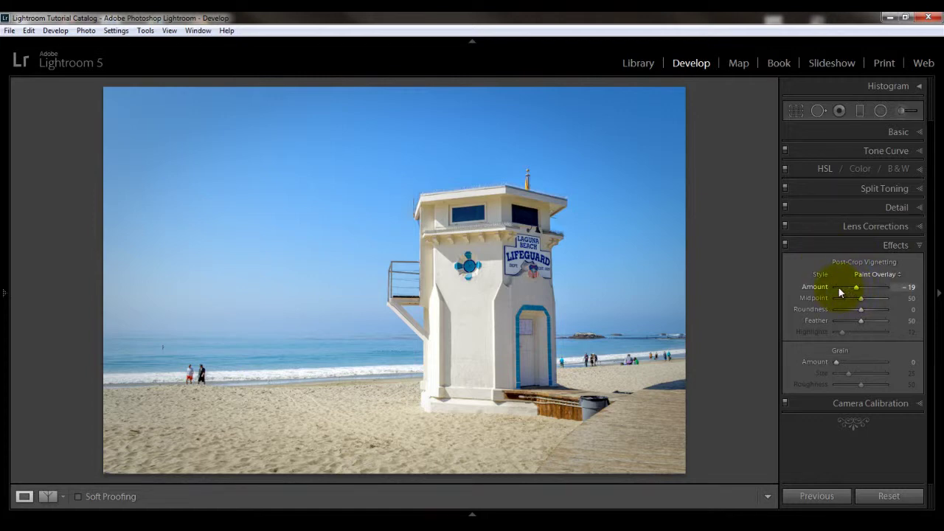
{"action": "left_click_drag", "start_coordinate": [855, 286], "coordinate": [866, 285]}
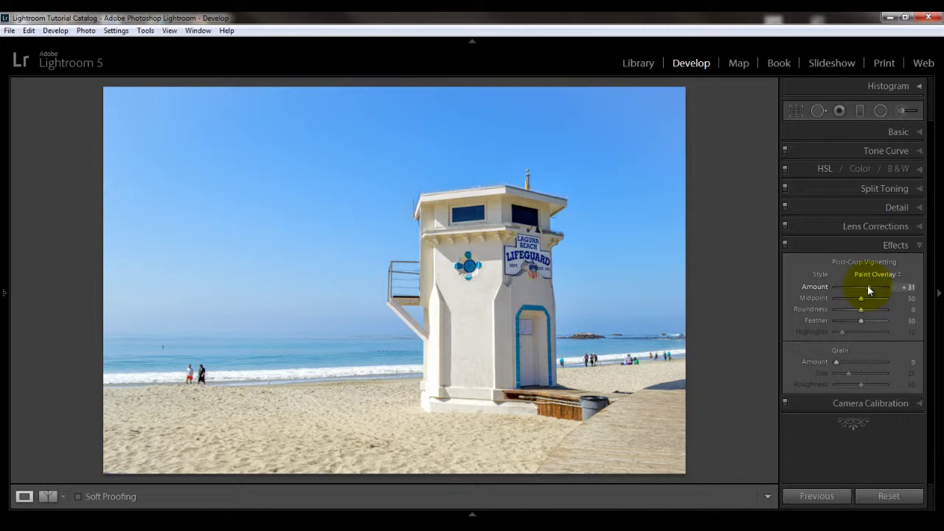
{"action": "mouse_move", "coordinate": [867, 286]}
{"action": "left_mouse_down"}
{"action": "mouse_move", "coordinate": [854, 284]}
{"action": "mouse_move", "coordinate": [868, 289]}
{"action": "left_mouse_up"}
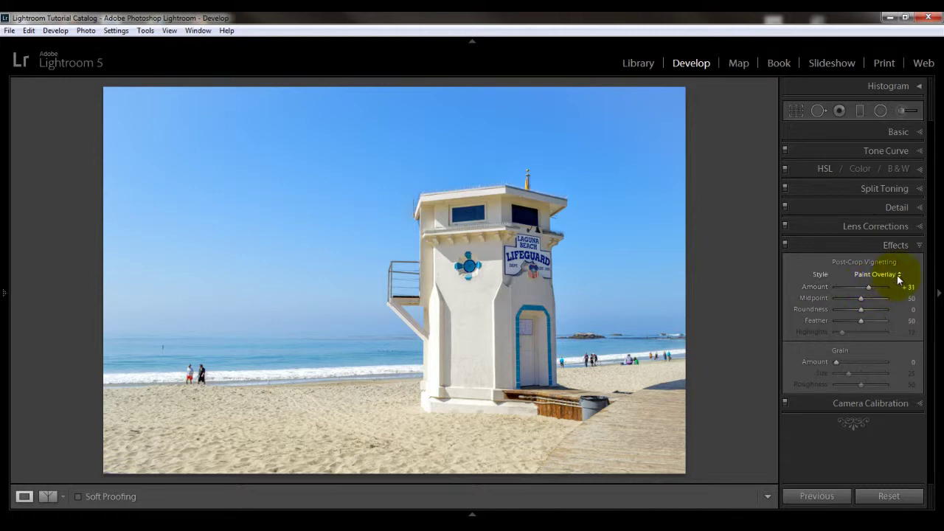
Step: Set the vignette style to Highlight Priority and darken the photo's edges with an amount of -14
{"action": "left_click", "coordinate": [896, 274]}
{"action": "left_click", "coordinate": [859, 289]}
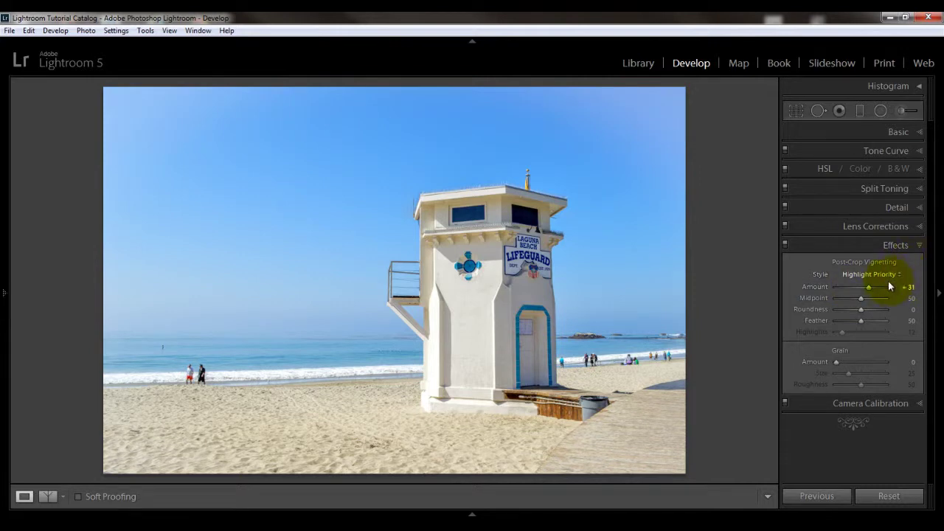
{"action": "left_click_drag", "start_coordinate": [869, 285], "coordinate": [859, 288]}
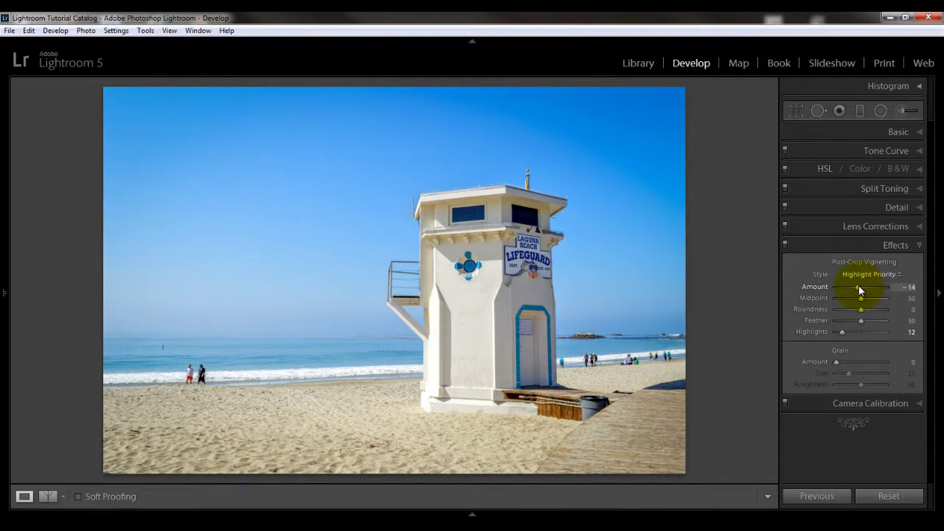